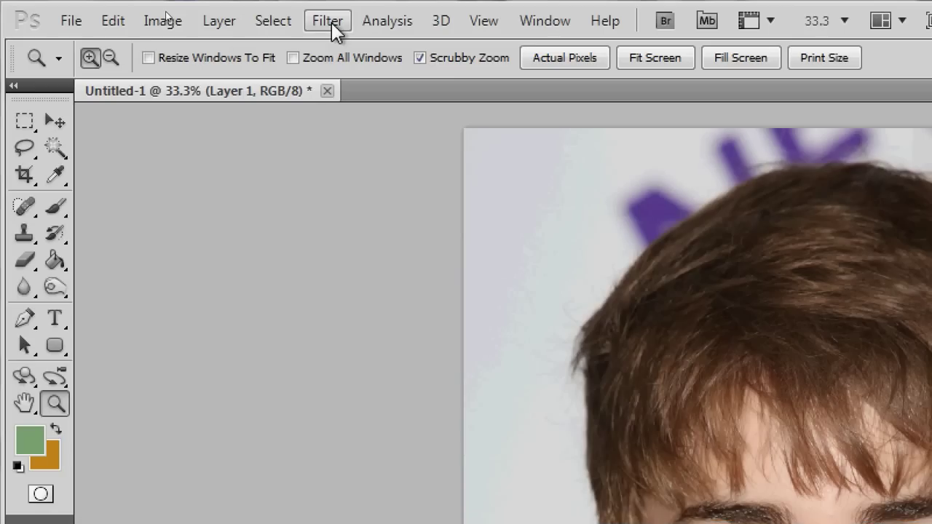
# Open the Liquify filter on Layer 1 and set its preview magnification to 50%.
pyautogui.click(165, 14)
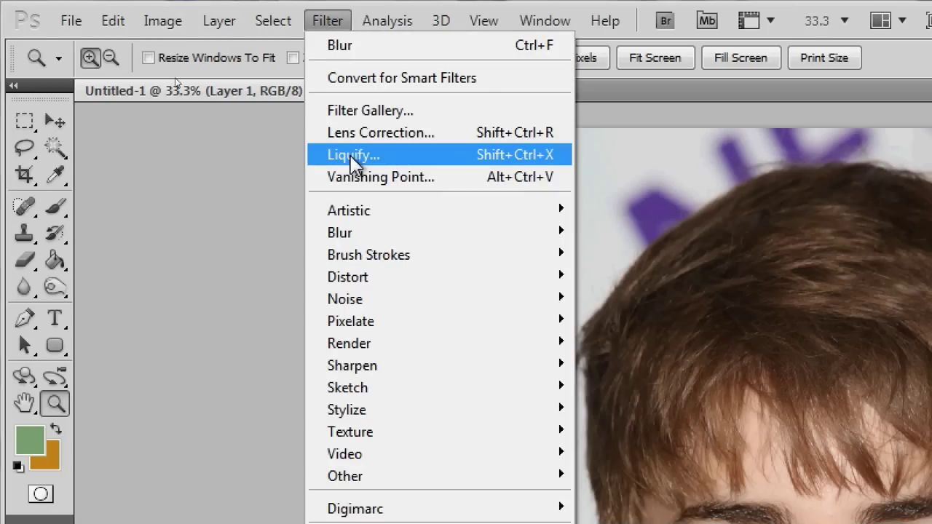
pyautogui.click(351, 155)
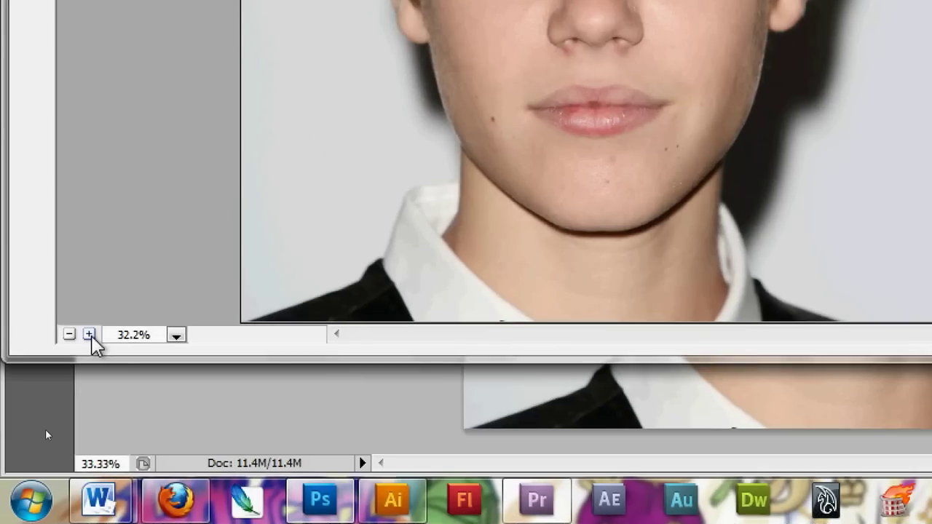
pyautogui.click(45, 430)
pyautogui.click(90, 335)
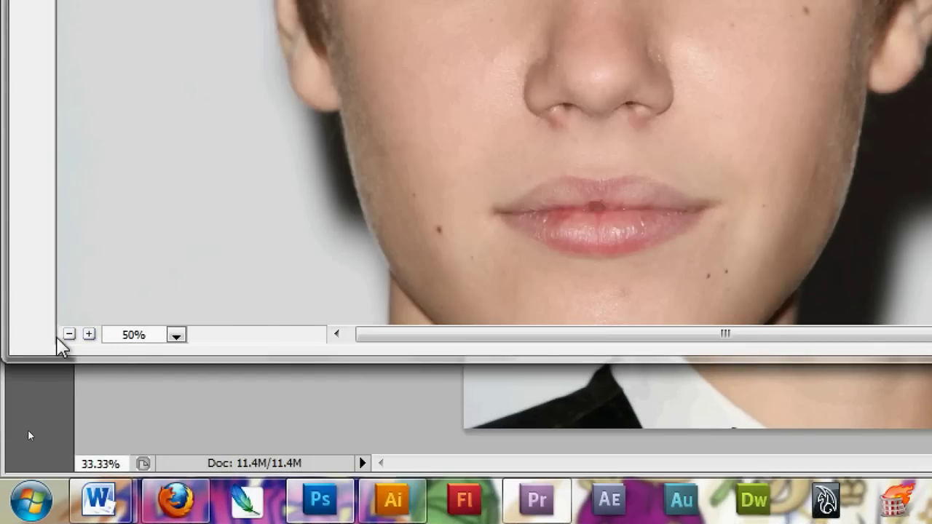
pyautogui.click(69, 335)
pyautogui.click(69, 335)
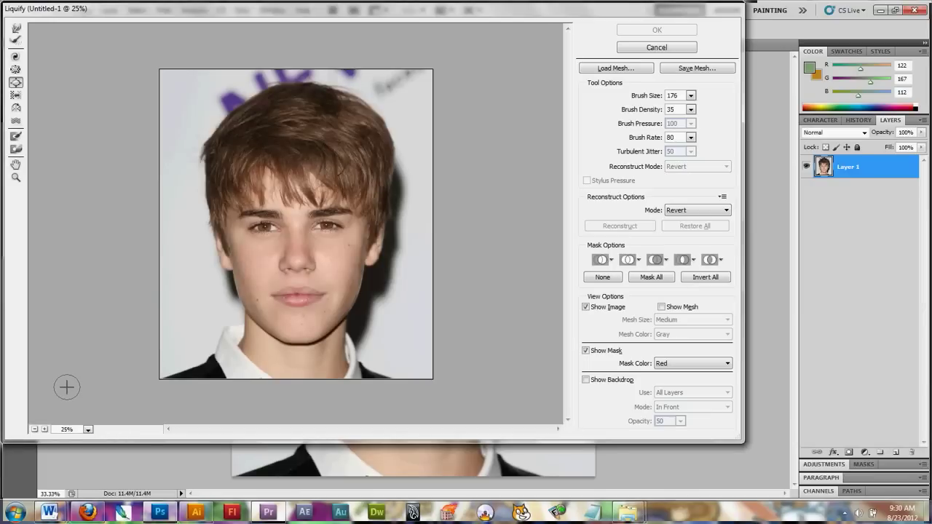
pyautogui.click(45, 430)
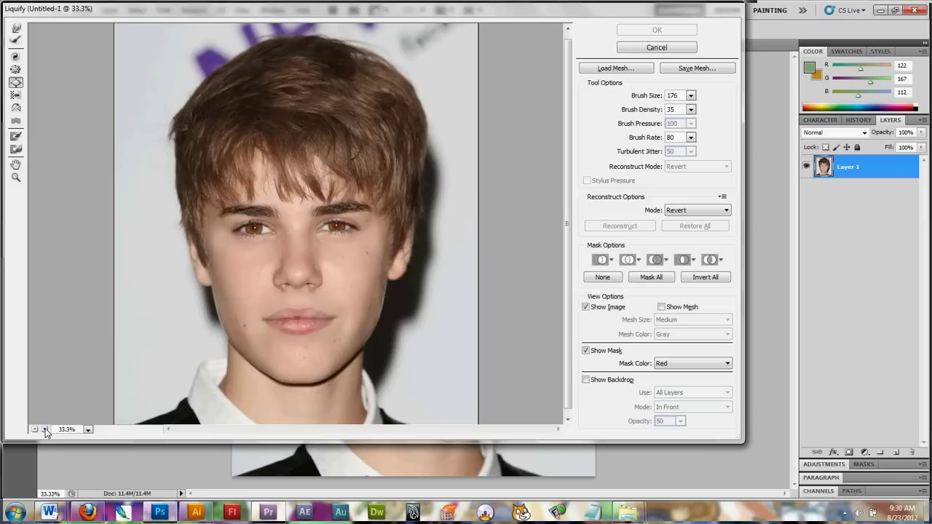
pyautogui.click(45, 429)
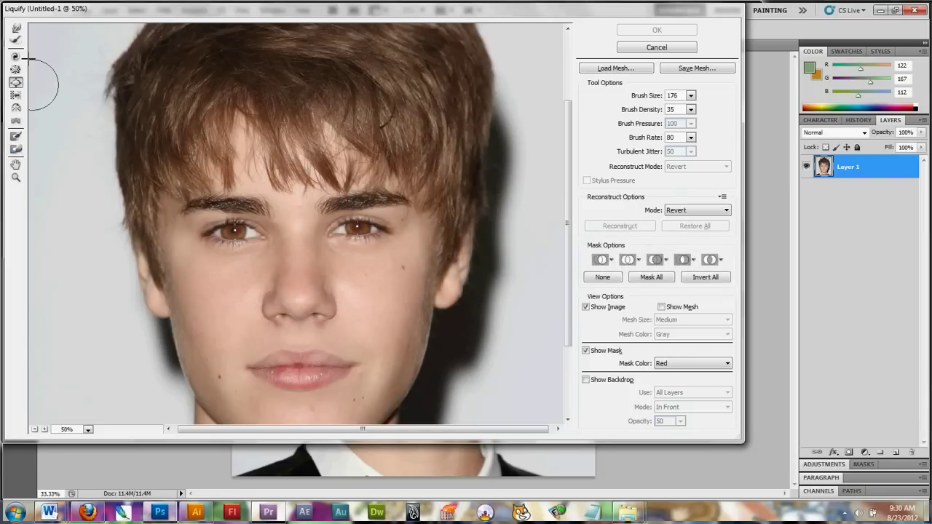
# Choose the Forward Warp tool and set its brush size to 226.
pyautogui.click(16, 30)
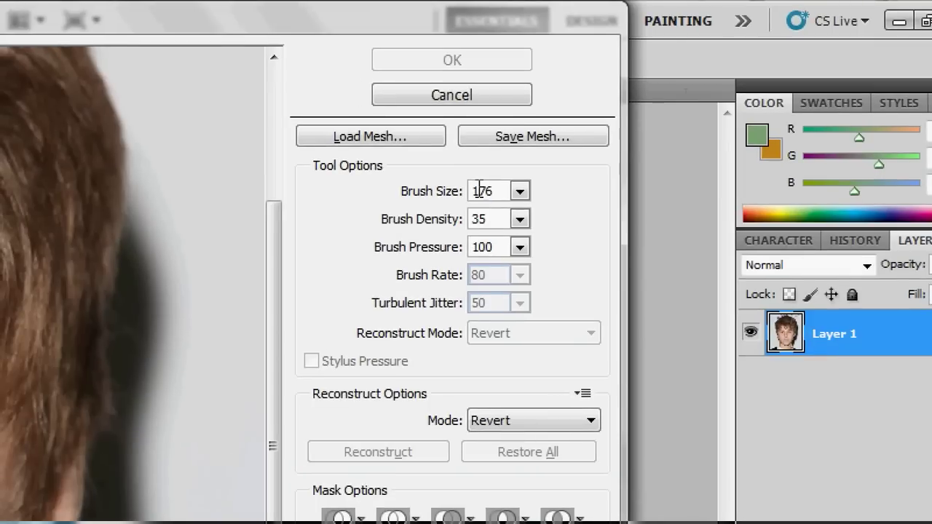
pyautogui.click(690, 95)
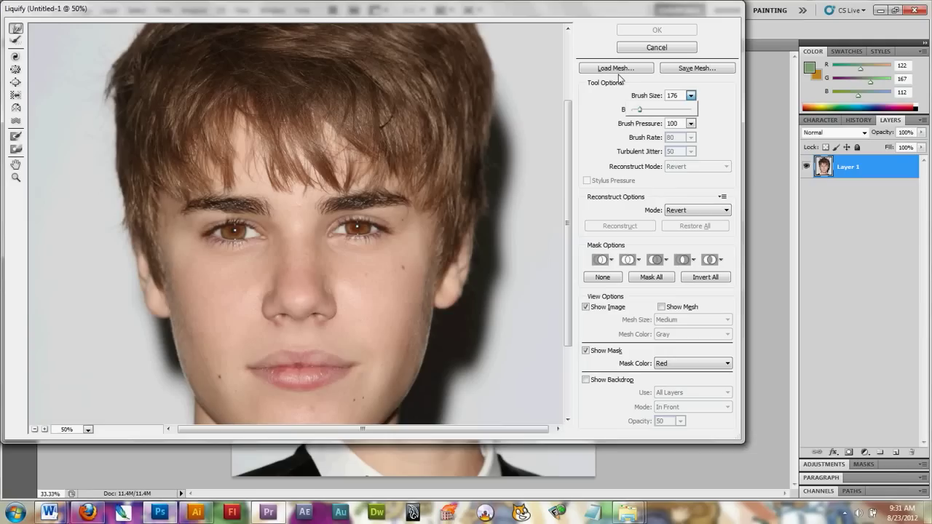
pyautogui.press('[')
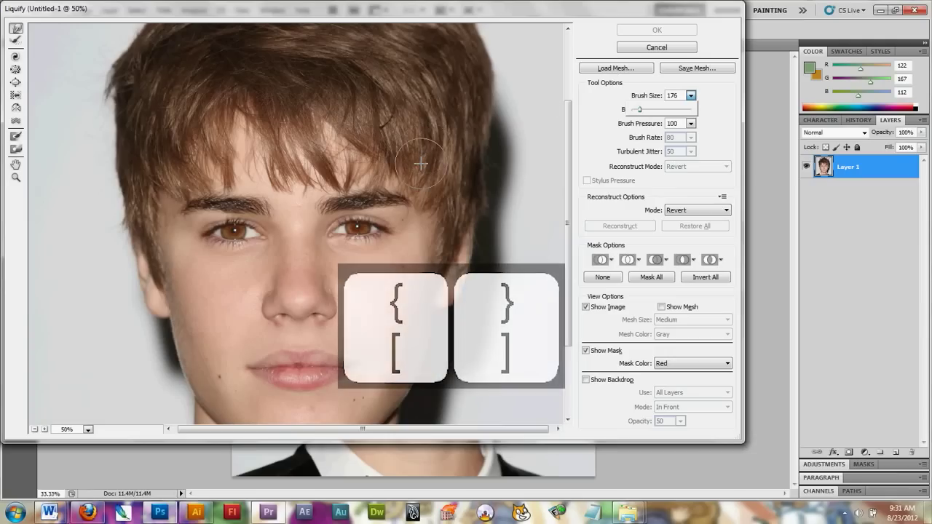
pyautogui.press('[')
pyautogui.press('[')
pyautogui.press('[')
pyautogui.press('[')
pyautogui.press('[')
pyautogui.press('[')
pyautogui.press('[')
pyautogui.press('[')
pyautogui.press('[')
pyautogui.press('[')
pyautogui.press('[')
pyautogui.press('[')
pyautogui.press('[')
pyautogui.press('[')
pyautogui.press('[')
pyautogui.press('[')
pyautogui.press('[')
pyautogui.press('[')
pyautogui.press('[')
pyautogui.press('[')
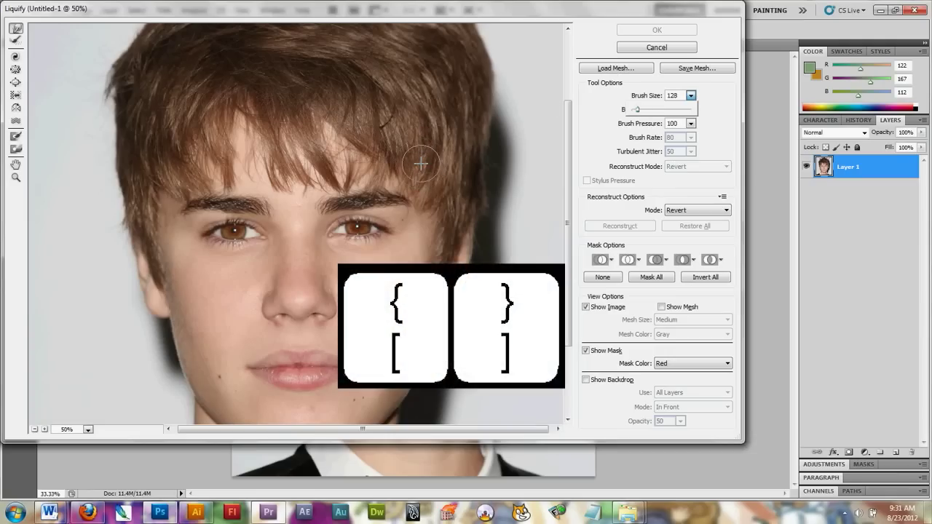
pyautogui.press(']')
pyautogui.press(']')
pyautogui.press(']')
pyautogui.press(']')
pyautogui.press(']')
pyautogui.press(']')
pyautogui.press(']')
pyautogui.press(']')
pyautogui.press(']')
pyautogui.press(']')
pyautogui.press(']')
pyautogui.press(']')
pyautogui.press(']')
pyautogui.press(']')
pyautogui.press(']')
pyautogui.press(']')
pyautogui.press(']')
pyautogui.press(']')
pyautogui.press(']')
pyautogui.press(']')
pyautogui.press('[')
pyautogui.press('[')
pyautogui.press('[')
pyautogui.press('[')
pyautogui.press('[')
pyautogui.press('[')
pyautogui.press('[')
pyautogui.press('[')
pyautogui.press('[')
pyautogui.press('[')
pyautogui.press('[')
pyautogui.press('[')
pyautogui.press('[')
pyautogui.press('[')
pyautogui.press('[')
pyautogui.press('[')
pyautogui.press('[')
pyautogui.press('[')
pyautogui.press('[')
pyautogui.press('[')
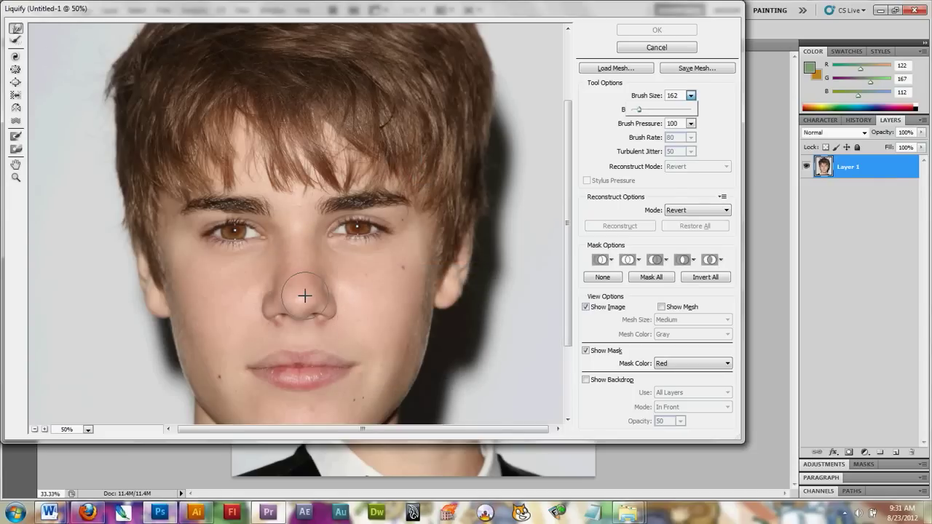
pyautogui.press(']')
pyautogui.press(']')
pyautogui.press(']')
pyautogui.press(']')
pyautogui.press(']')
pyautogui.press(']')
pyautogui.press(']')
pyautogui.press(']')
pyautogui.press(']')
pyautogui.press(']')
pyautogui.press(']')
pyautogui.press(']')
pyautogui.press(']')
pyautogui.press(']')
pyautogui.press(']')
pyautogui.press(']')
pyautogui.press(']')
pyautogui.press(']')
pyautogui.press(']')
pyautogui.press(']')
# Warp the tip and nostrils of the nose upward with the Forward Warp tool.
pyautogui.click(300, 295)
pyautogui.moveTo(300, 296); pyautogui.dragTo(298, 276)
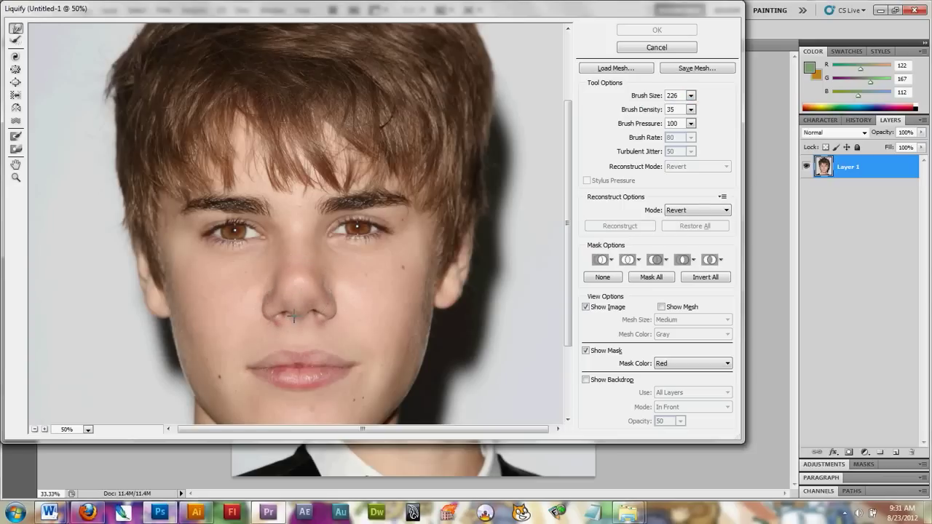
pyautogui.moveTo(294, 315)
pyautogui.mouseDown()
pyautogui.moveTo(298, 296)
pyautogui.moveTo(280, 281)
pyautogui.moveTo(339, 260)
pyautogui.mouseUp()
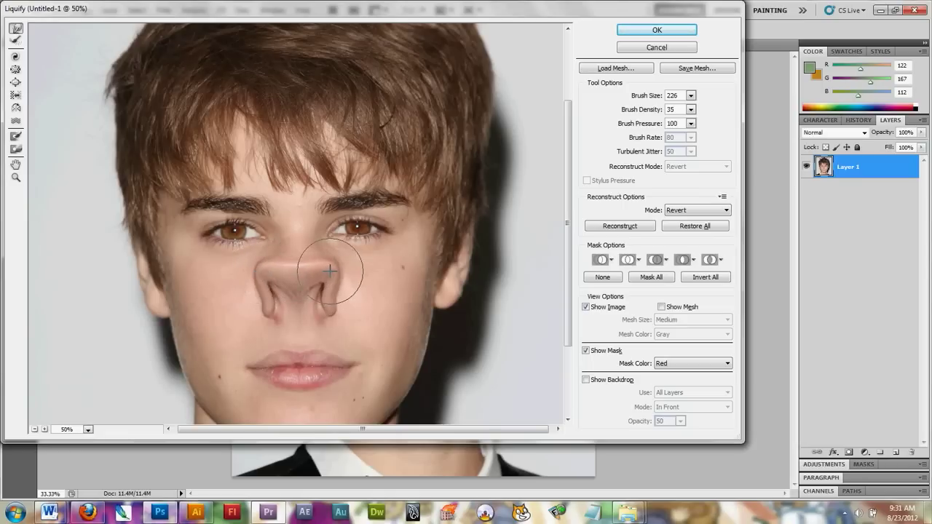
# Restore the warped nose to its original shape with the Reconstruct tool.
pyautogui.click(17, 42)
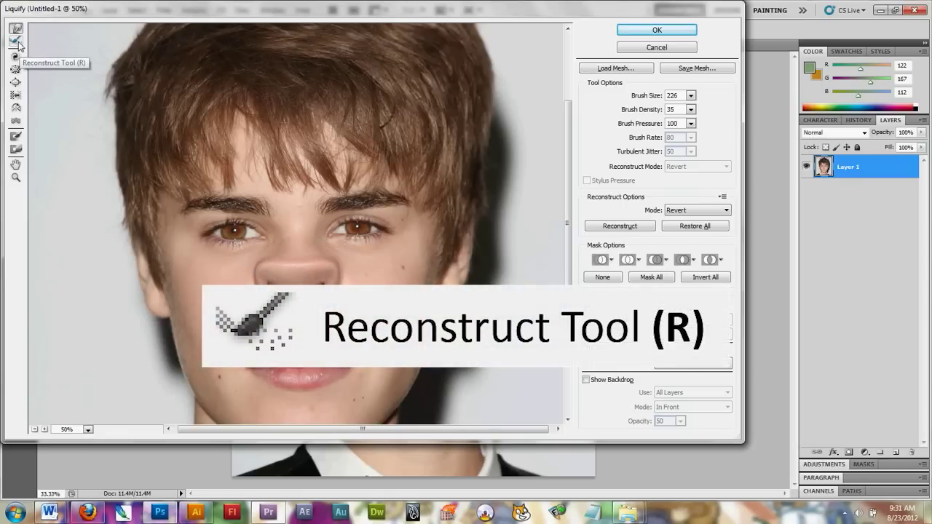
pyautogui.click(16, 41)
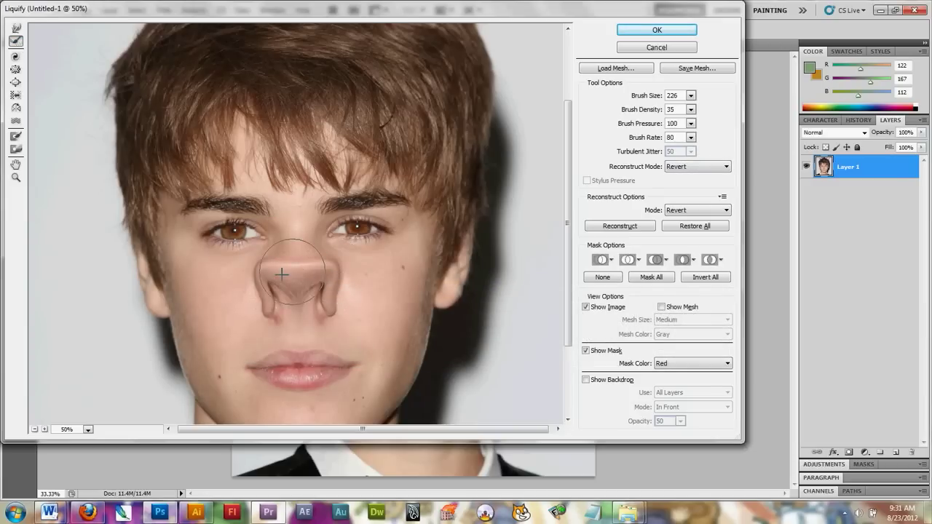
pyautogui.moveTo(267, 268)
pyautogui.mouseDown()
pyautogui.moveTo(290, 290)
pyautogui.moveTo(293, 274)
pyautogui.mouseUp()
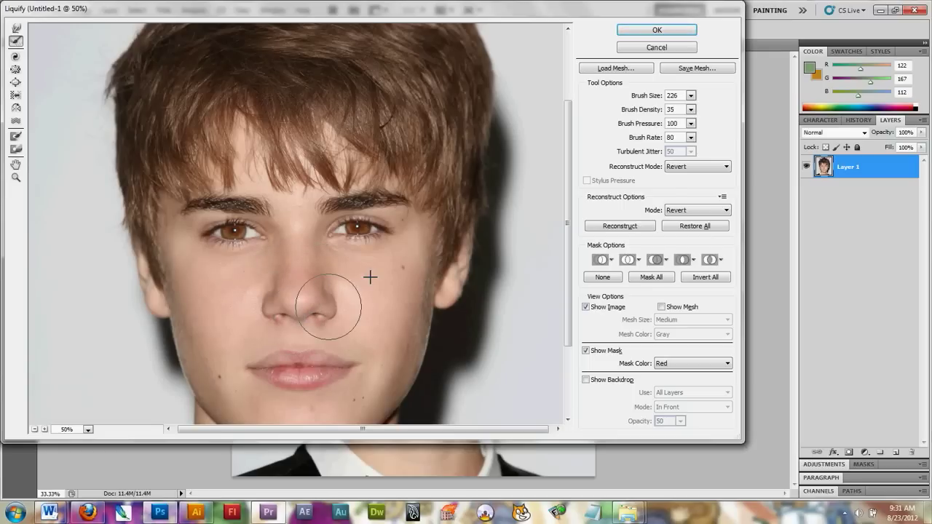
# Twirl the left eye in the photo with the Twirl Clockwise tool and revert it with the Reconstruct tool.
pyautogui.click(15, 58)
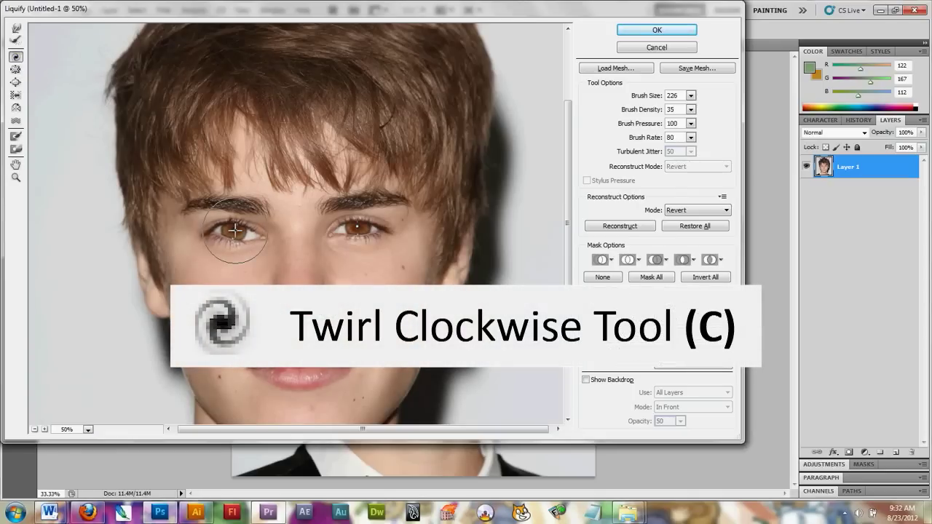
pyautogui.moveTo(234, 231); pyautogui.dragTo(240, 226)
pyautogui.click(15, 40)
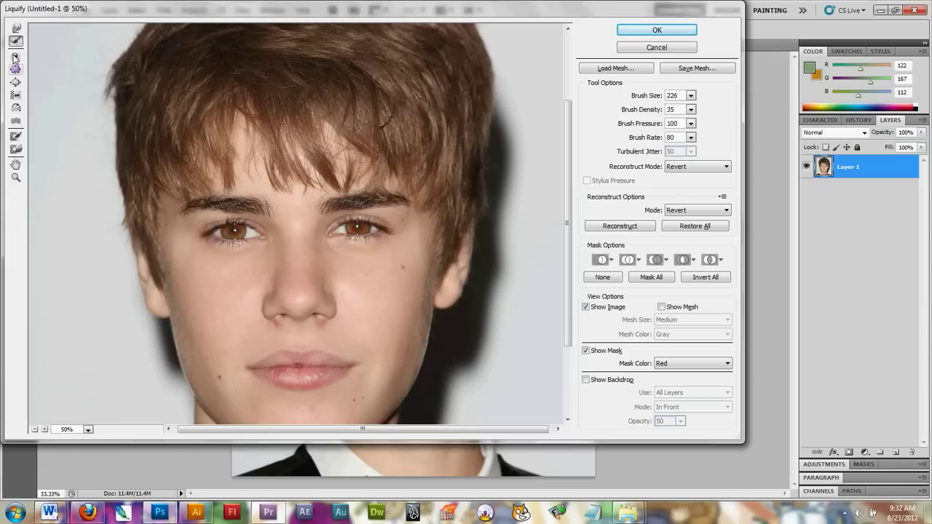
# Shrink the left eye in the photo with the Pucker tool and revert it with the Reconstruct tool.
pyautogui.click(16, 70)
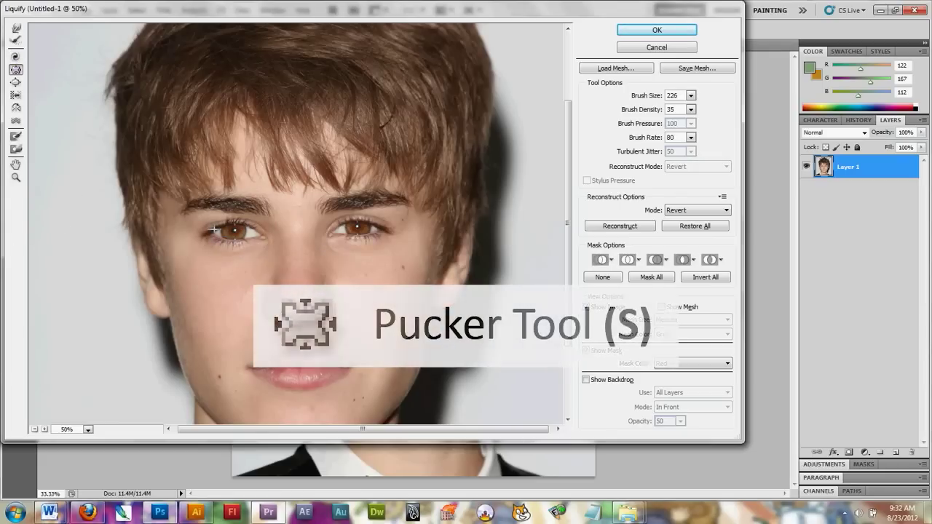
pyautogui.moveTo(233, 231); pyautogui.dragTo(237, 230)
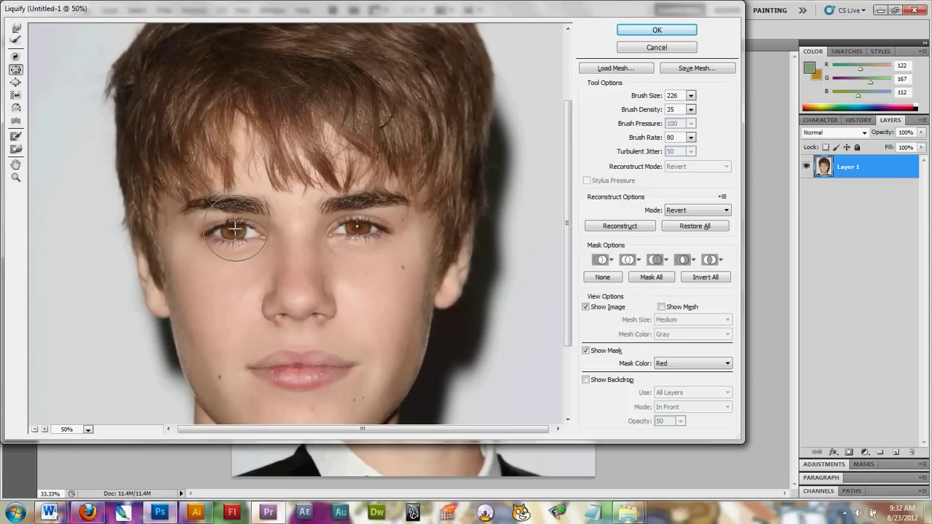
pyautogui.moveTo(235, 230); pyautogui.dragTo(239, 231)
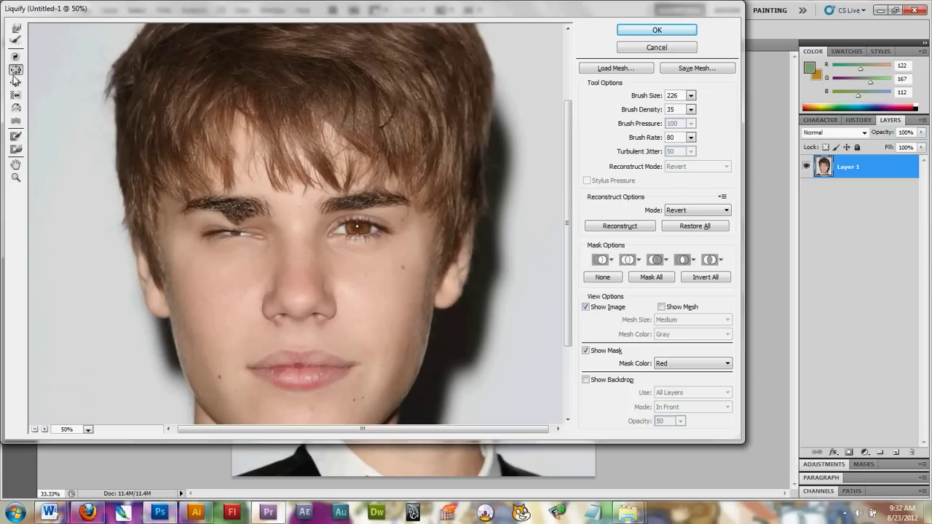
pyautogui.click(16, 40)
pyautogui.moveTo(237, 229); pyautogui.dragTo(224, 216)
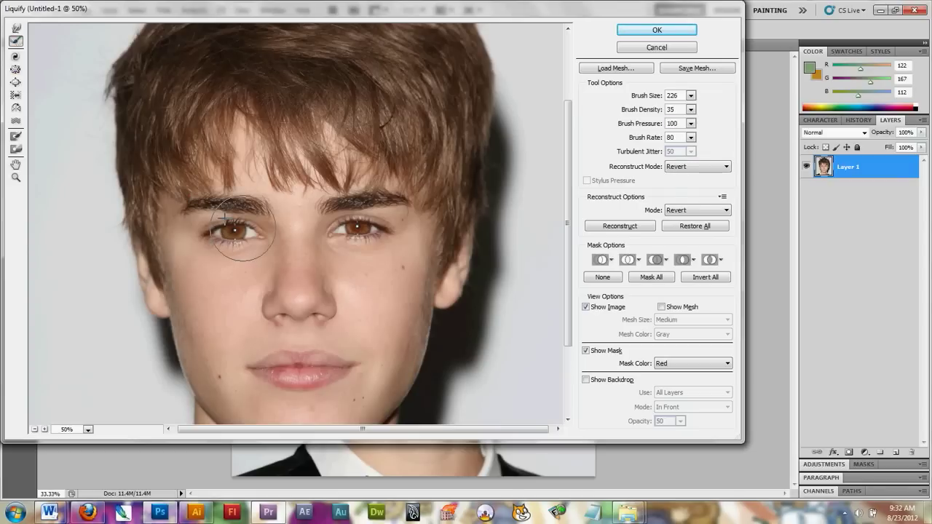
# Enlarge the left eye in the photo with the Bloat tool and revert it with the Reconstruct tool.
pyautogui.click(15, 82)
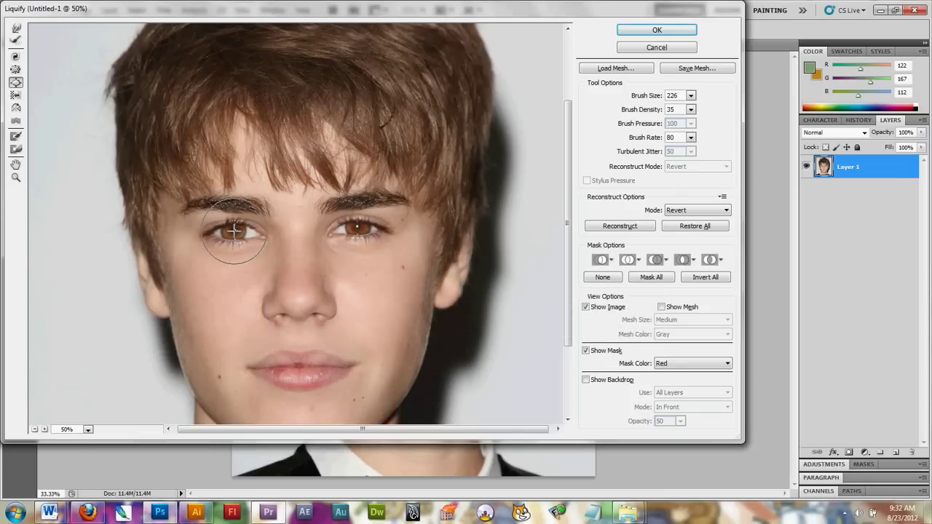
pyautogui.moveTo(234, 230); pyautogui.dragTo(234, 230)
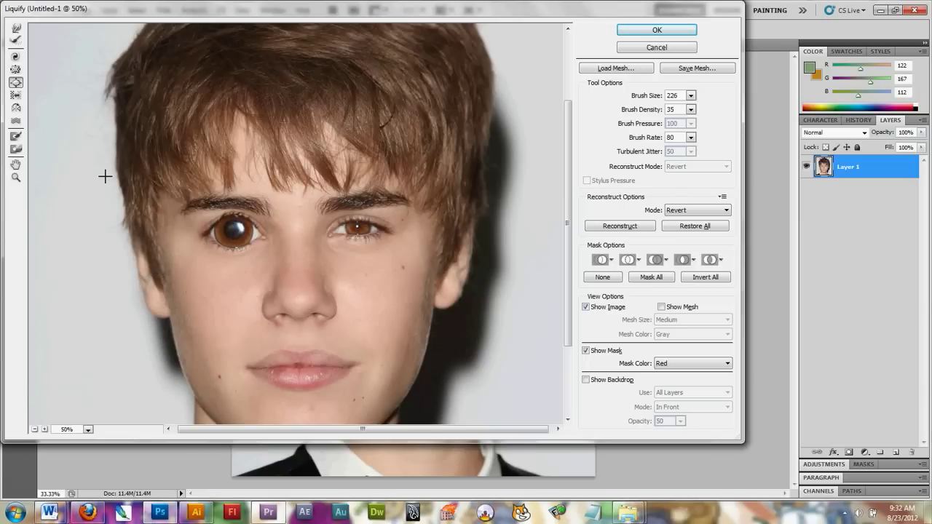
pyautogui.click(15, 40)
pyautogui.click(233, 230)
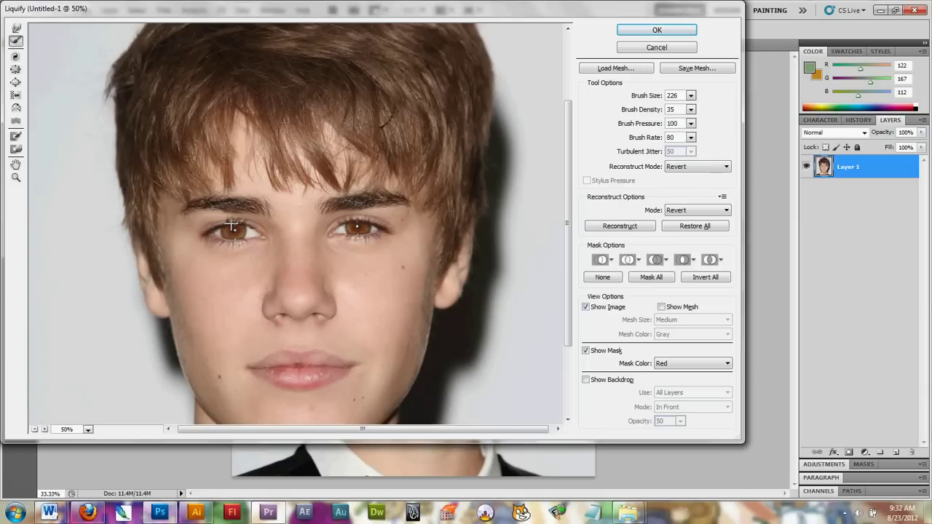
# Distort the left eye in the photo and the nose with the Push Left tool.
pyautogui.click(16, 95)
pyautogui.click(17, 96)
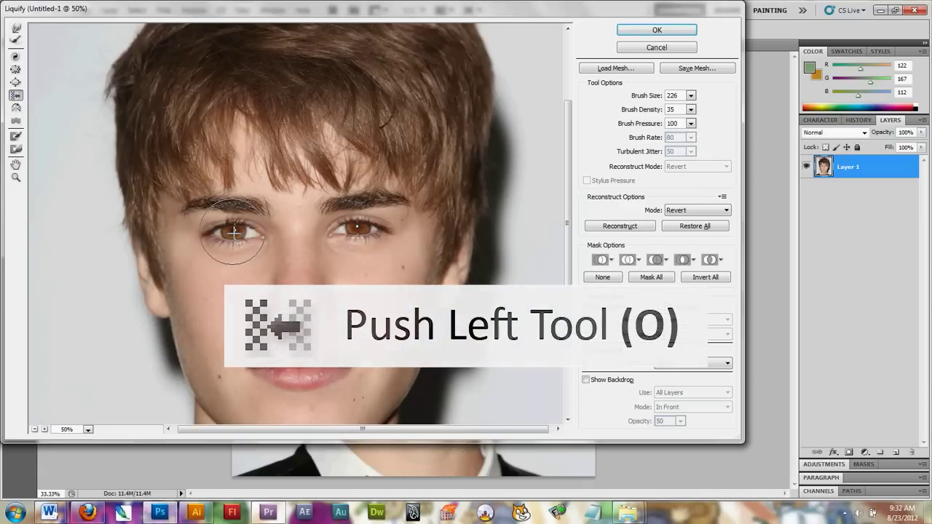
pyautogui.moveTo(231, 233); pyautogui.dragTo(234, 235)
pyautogui.moveTo(293, 300)
pyautogui.mouseDown()
pyautogui.moveTo(300, 306)
pyautogui.moveTo(276, 309)
pyautogui.mouseUp()
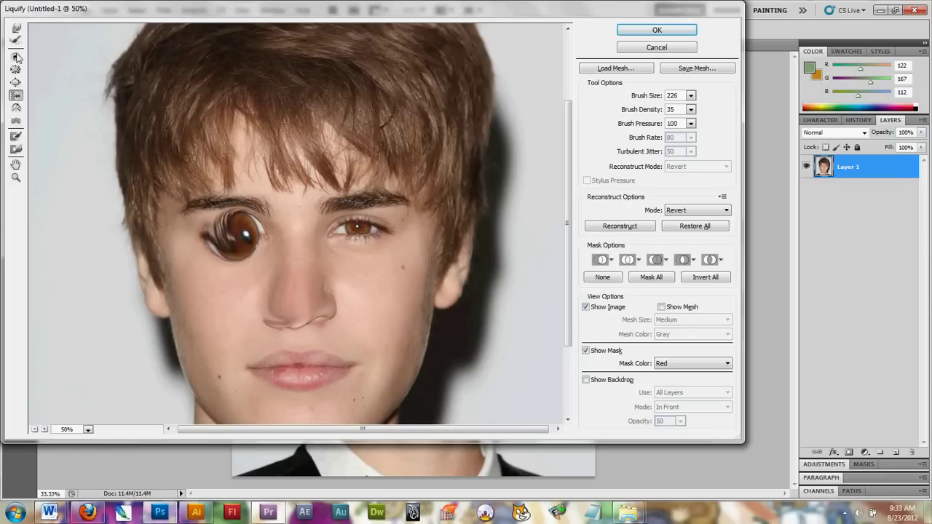
# Reconstruct the original shapes of the left eye and the nose.
pyautogui.click(16, 40)
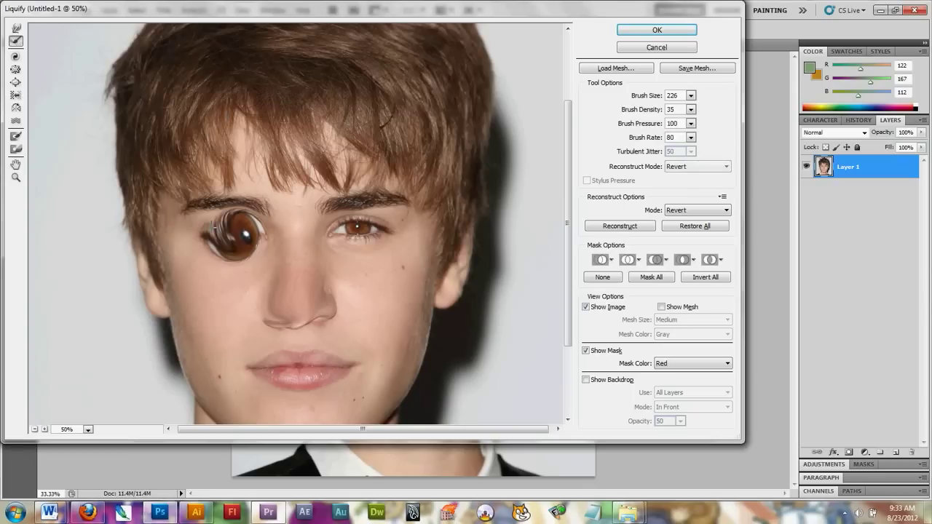
pyautogui.click(233, 233)
pyautogui.click(301, 308)
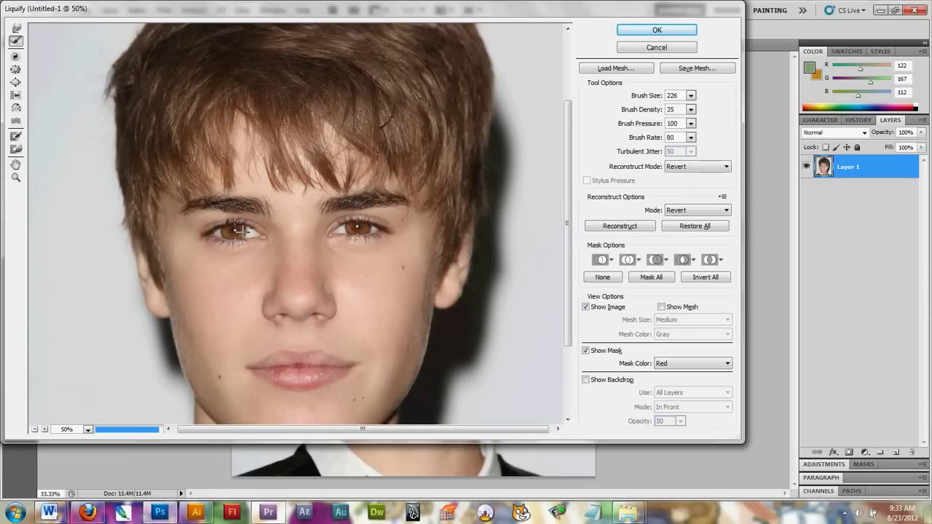
# Distort the left eye in the photo with the Mirror tool and revert it with the Reconstruct tool.
pyautogui.click(16, 108)
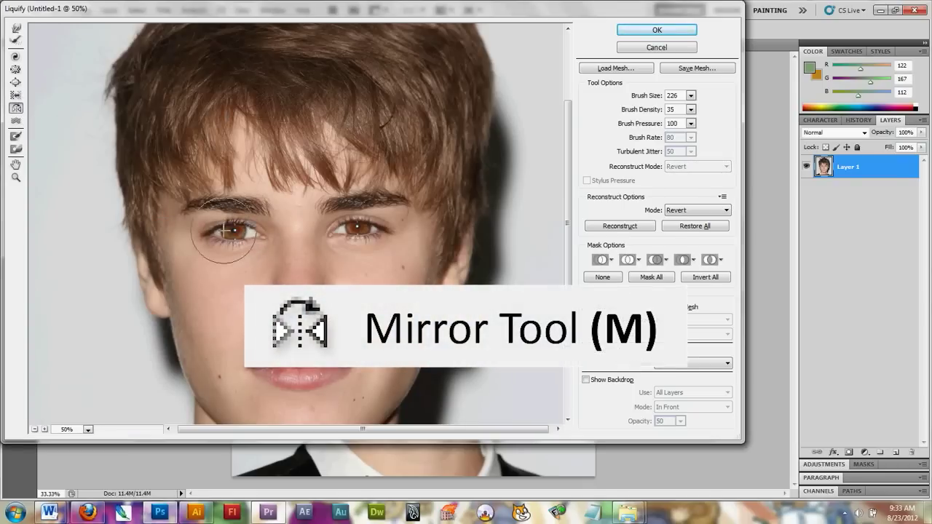
pyautogui.moveTo(231, 234); pyautogui.dragTo(242, 235)
pyautogui.moveTo(241, 234)
pyautogui.mouseDown()
pyautogui.moveTo(226, 233)
pyautogui.moveTo(266, 222)
pyautogui.mouseUp()
pyautogui.click(17, 43)
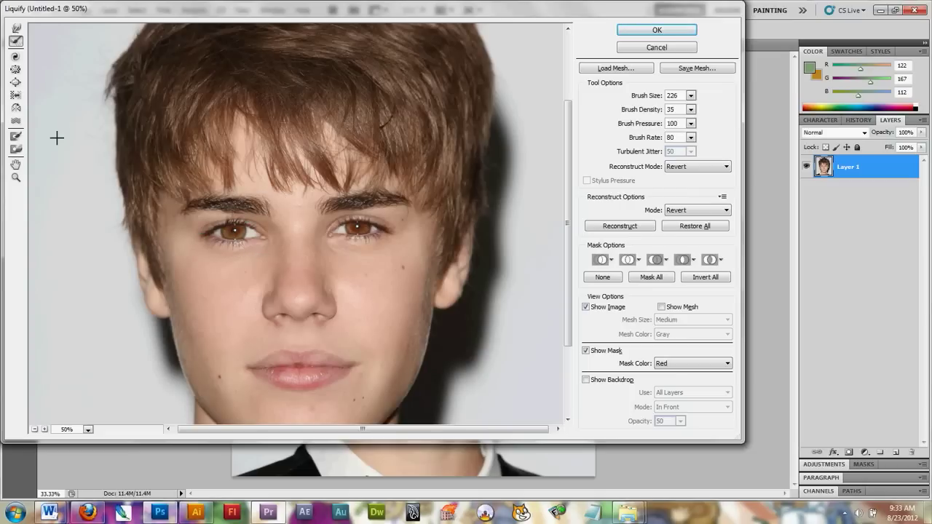
# Distort the left eye in the photo with the Turbulence tool and revert it with the Reconstruct tool.
pyautogui.click(16, 122)
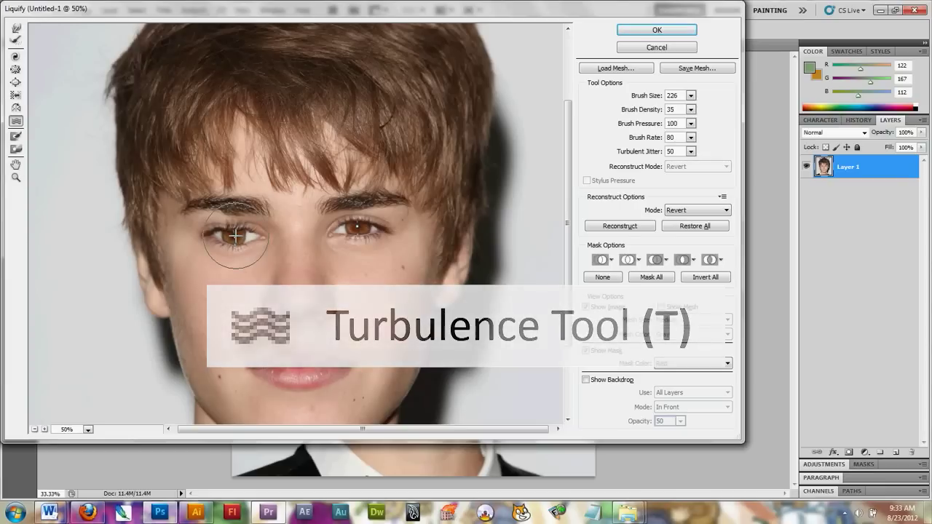
pyautogui.moveTo(234, 237); pyautogui.dragTo(210, 231)
pyautogui.click(15, 41)
# Paint a Freeze Mask over the left eye in the photo and try to shrink the protected eye with the Pucker tool.
pyautogui.click(15, 136)
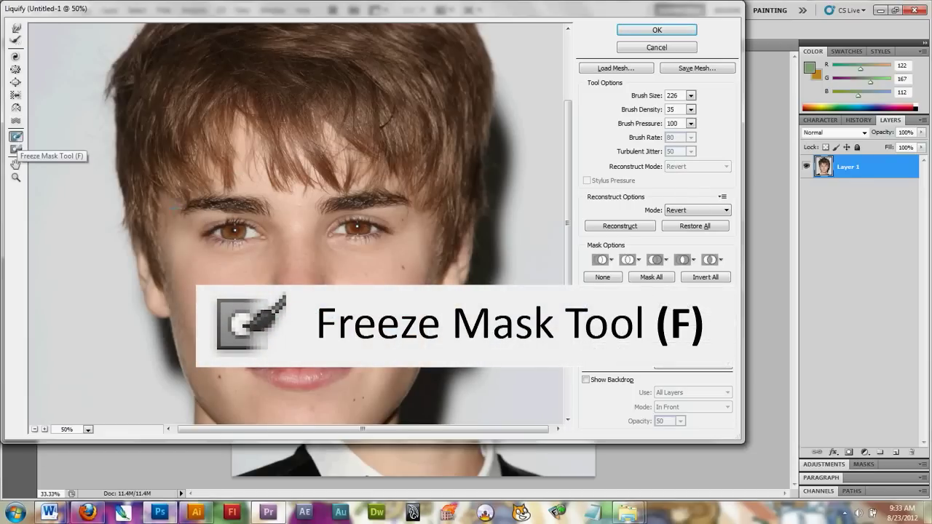
pyautogui.moveTo(233, 234); pyautogui.dragTo(235, 225)
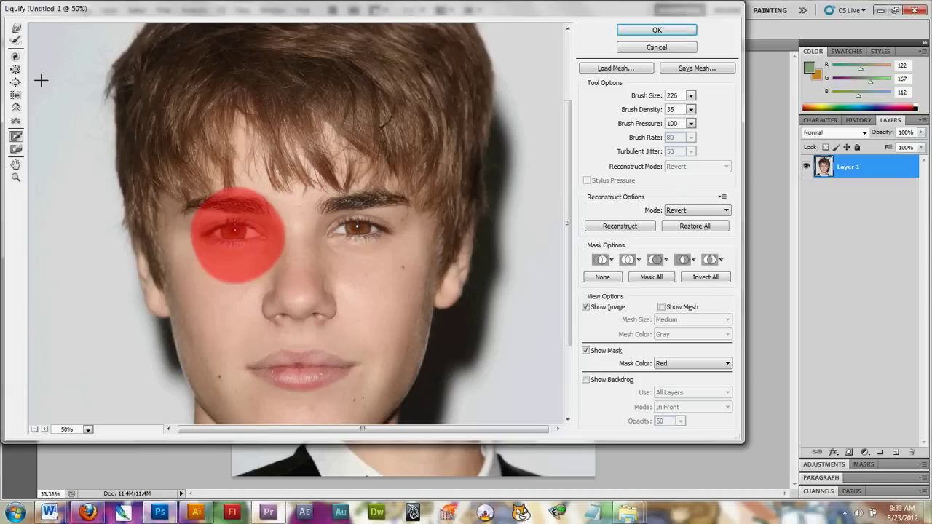
pyautogui.click(15, 69)
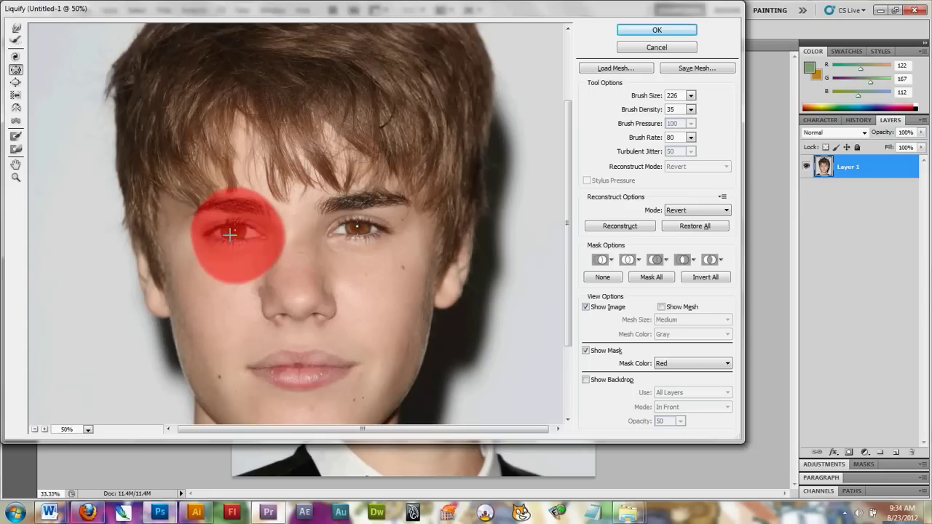
# Remove the mask from the left eye in the photo with the Thaw Mask tool and distort that eye with the Pucker tool.
pyautogui.click(16, 150)
pyautogui.moveTo(215, 242)
pyautogui.mouseDown()
pyautogui.moveTo(256, 245)
pyautogui.moveTo(272, 234)
pyautogui.moveTo(188, 230)
pyautogui.mouseUp()
pyautogui.click(16, 70)
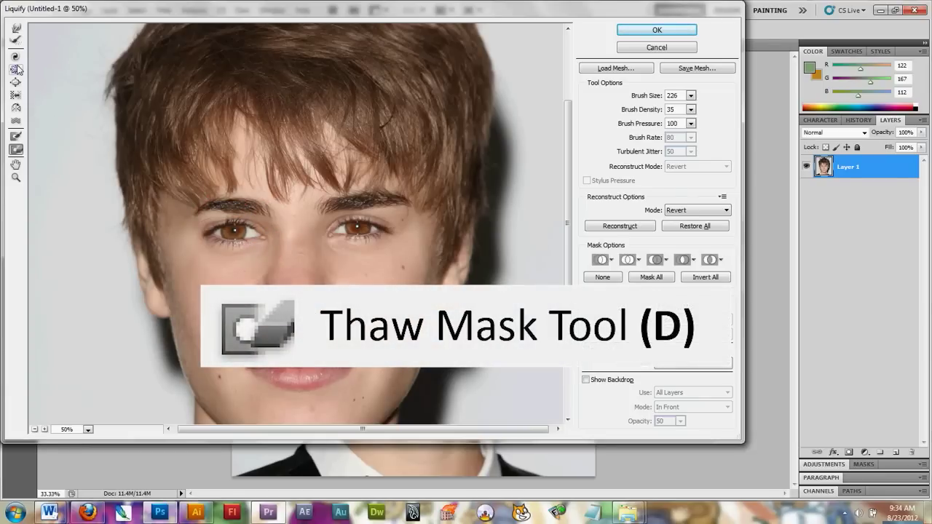
pyautogui.moveTo(234, 232); pyautogui.dragTo(240, 224)
# Restore the original shapes of the left eye in the photo and the nose with the Reconstruct tool.
pyautogui.click(16, 40)
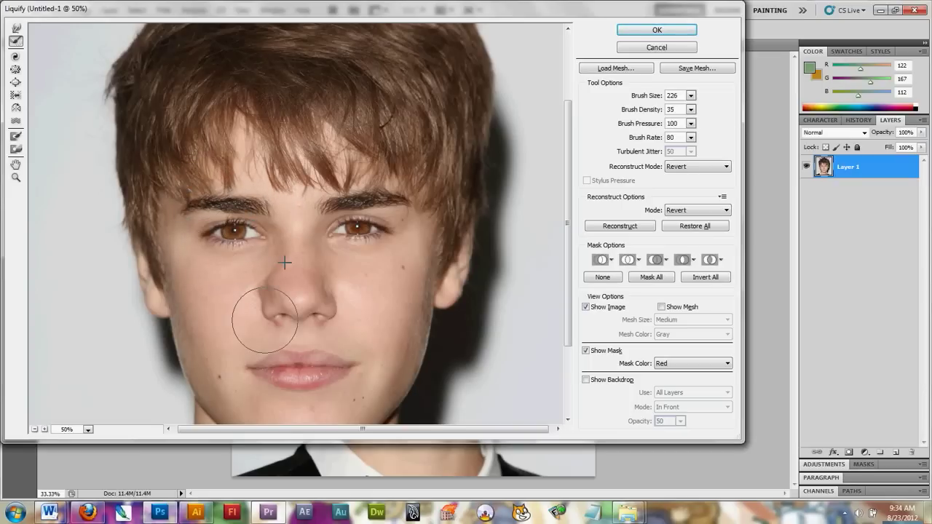
pyautogui.moveTo(284, 262)
pyautogui.mouseDown()
pyautogui.moveTo(287, 292)
pyautogui.moveTo(267, 277)
pyautogui.moveTo(281, 291)
pyautogui.mouseUp()
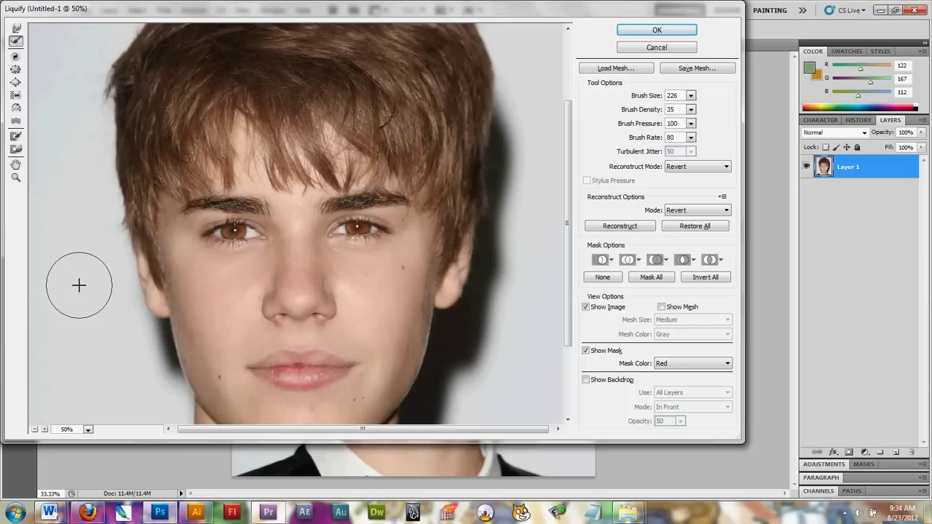
# Push the nose upward with the Forward Warp tool and shrink the right eye in the photo with the Pucker tool.
pyautogui.click(15, 28)
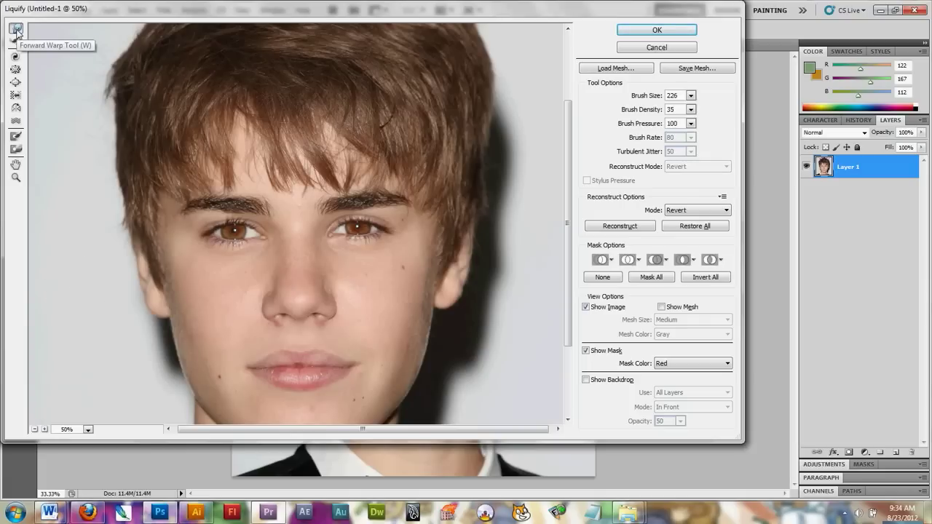
pyautogui.moveTo(287, 314)
pyautogui.mouseDown()
pyautogui.moveTo(281, 301)
pyautogui.moveTo(311, 303)
pyautogui.moveTo(289, 304)
pyautogui.moveTo(301, 277)
pyautogui.moveTo(278, 265)
pyautogui.moveTo(271, 275)
pyautogui.moveTo(328, 277)
pyautogui.moveTo(264, 271)
pyautogui.moveTo(314, 289)
pyautogui.mouseUp()
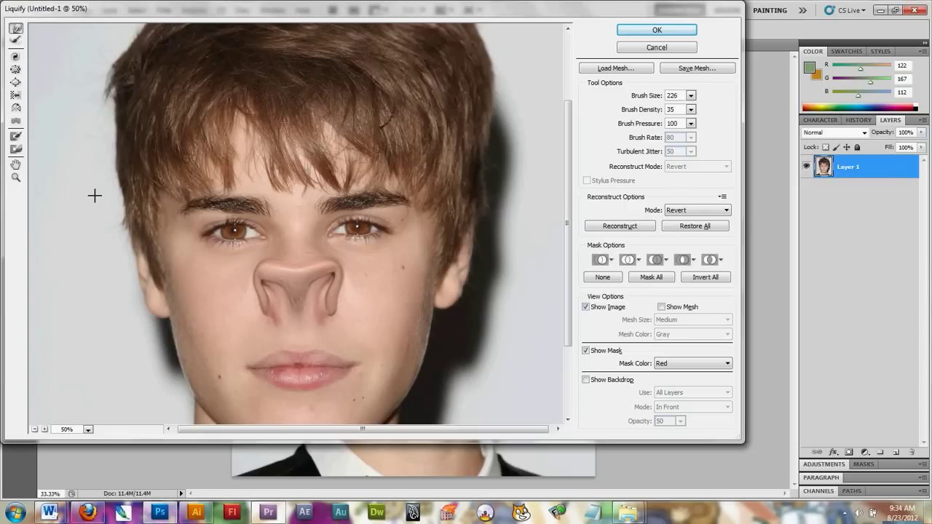
pyautogui.click(15, 70)
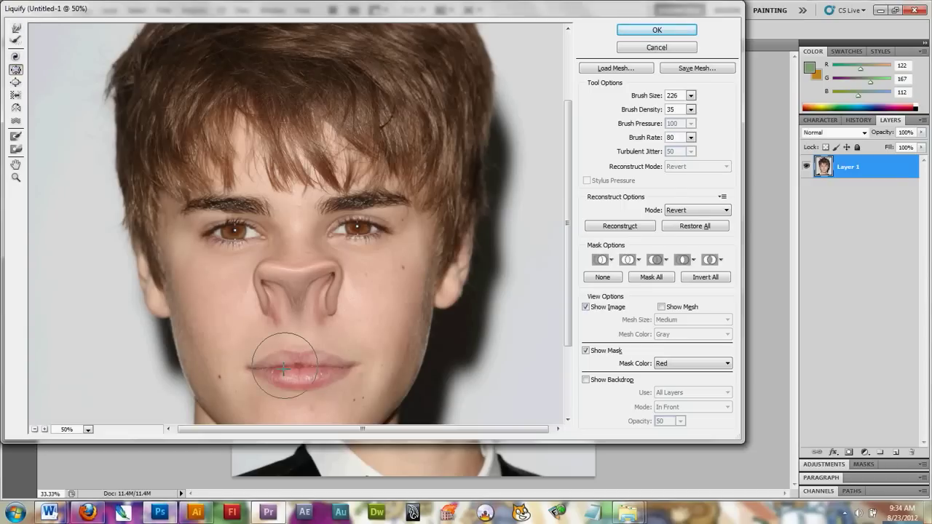
pyautogui.click(356, 229)
pyautogui.moveTo(357, 229); pyautogui.dragTo(366, 230)
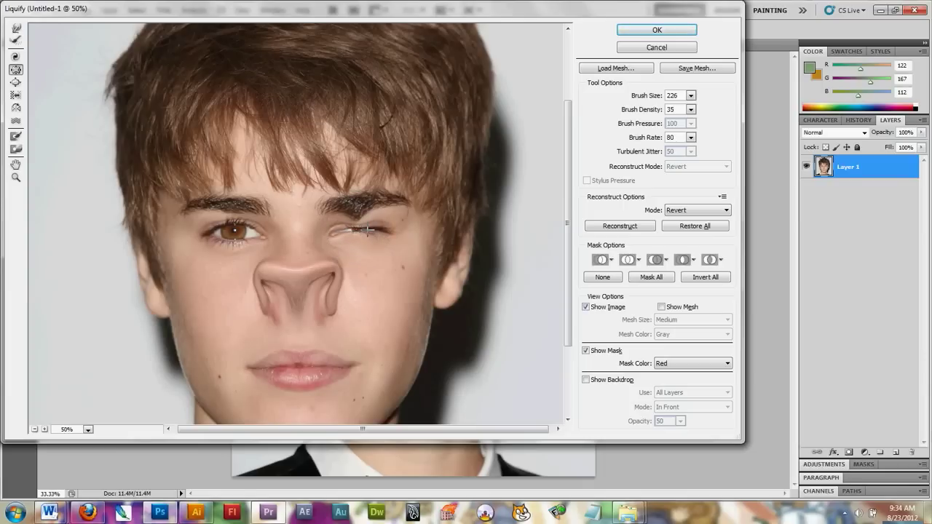
# Enlarge the left eye in the photo with the Bloat tool at a brush size of 304.
pyautogui.click(15, 81)
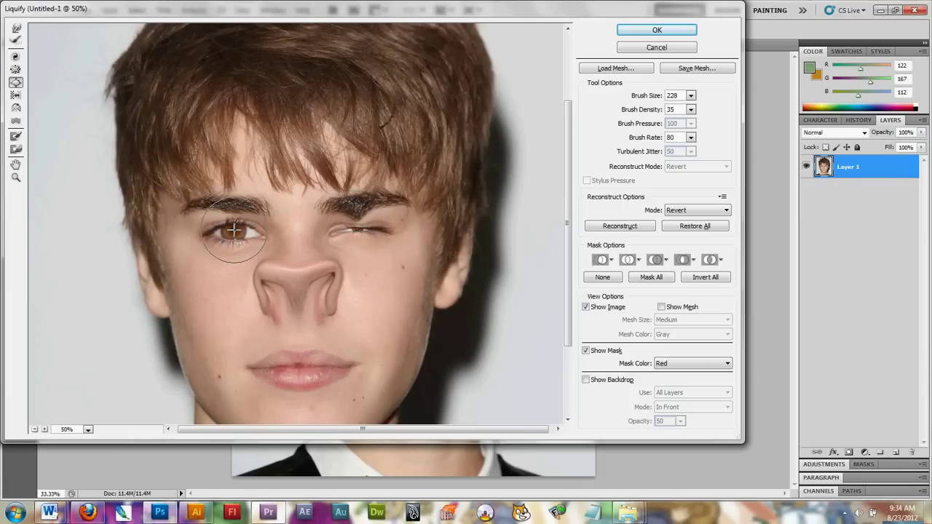
pyautogui.press(']')
pyautogui.press(']')
pyautogui.press(']')
pyautogui.press(']')
pyautogui.press(']')
pyautogui.press(']')
pyautogui.moveTo(234, 231); pyautogui.dragTo(234, 231)
# Push both cheeks inward with the Forward Warp tool.
pyautogui.press('w')
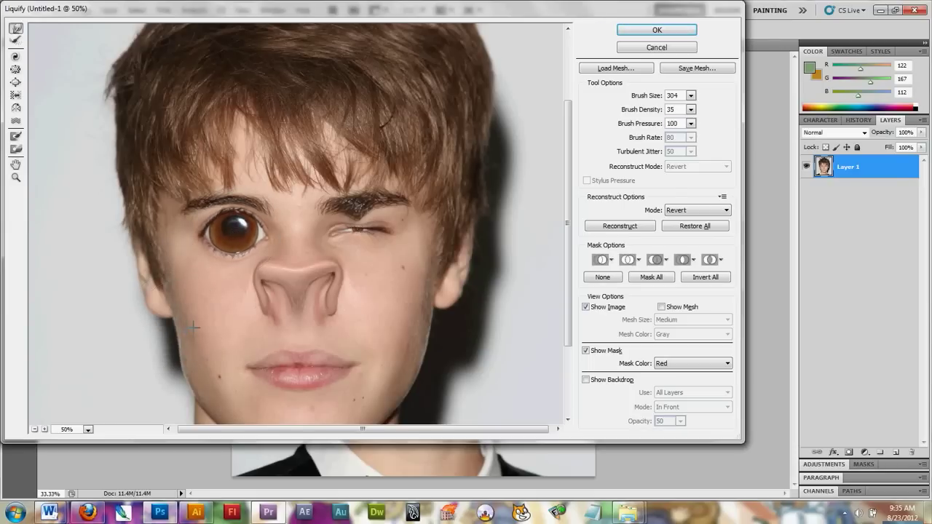
pyautogui.moveTo(193, 327); pyautogui.dragTo(183, 329)
pyautogui.moveTo(433, 339)
pyautogui.mouseDown()
pyautogui.moveTo(385, 333)
pyautogui.moveTo(395, 327)
pyautogui.mouseUp()
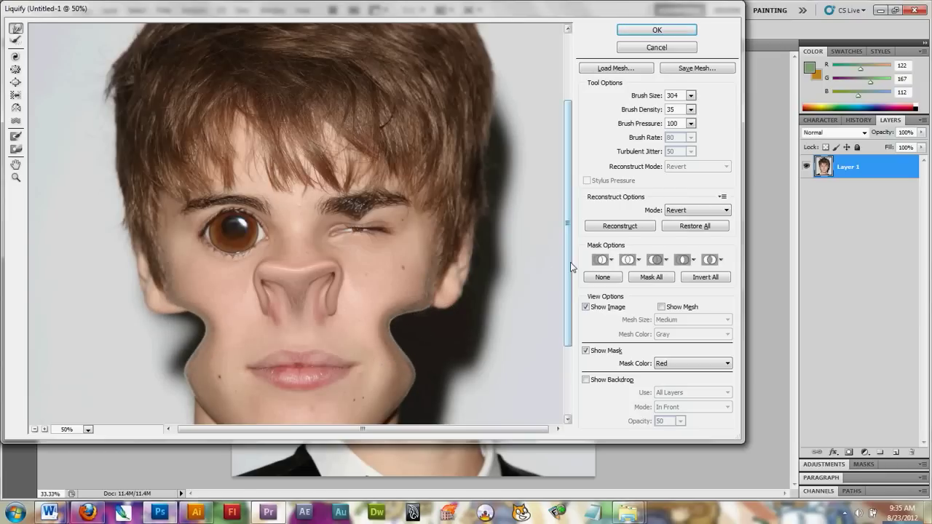
# Stretch the lips fuller with the Forward Warp tool at a brush size of 250 and apply the Liquify filter.
pyautogui.scroll(-3, 572, 267)
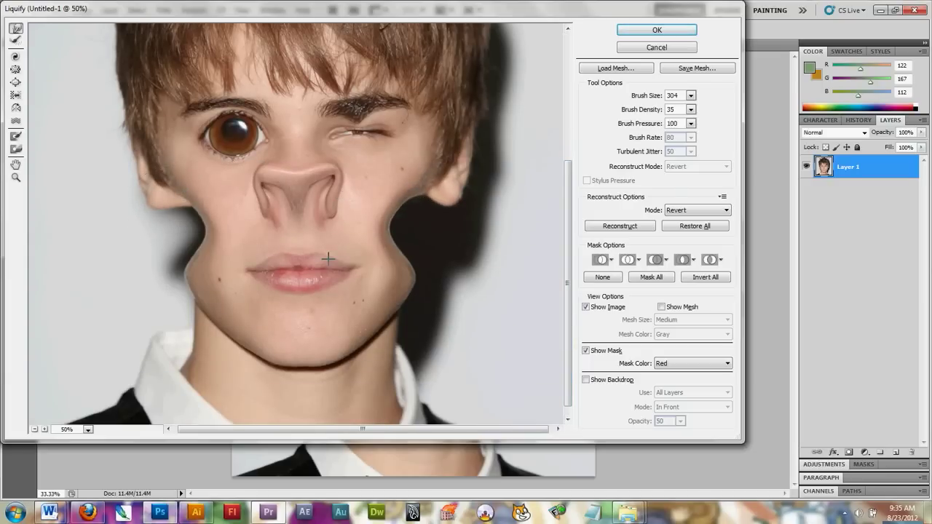
pyautogui.press('[')
pyautogui.press('[')
pyautogui.press('[')
pyautogui.press('[')
pyautogui.press('[')
pyautogui.press('[')
pyautogui.press('[')
pyautogui.moveTo(308, 291)
pyautogui.mouseDown()
pyautogui.moveTo(282, 237)
pyautogui.moveTo(308, 251)
pyautogui.moveTo(322, 233)
pyautogui.mouseUp()
pyautogui.moveTo(286, 294); pyautogui.dragTo(329, 289)
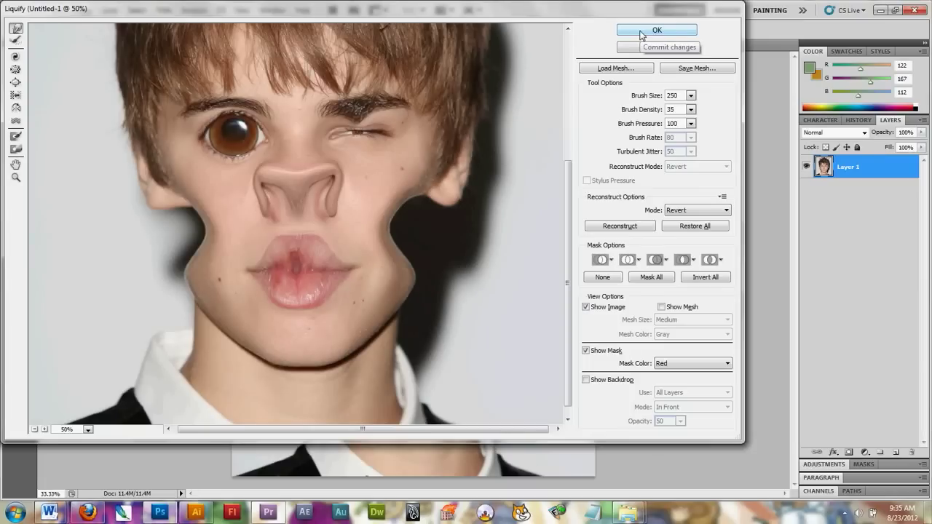
pyautogui.click(640, 32)
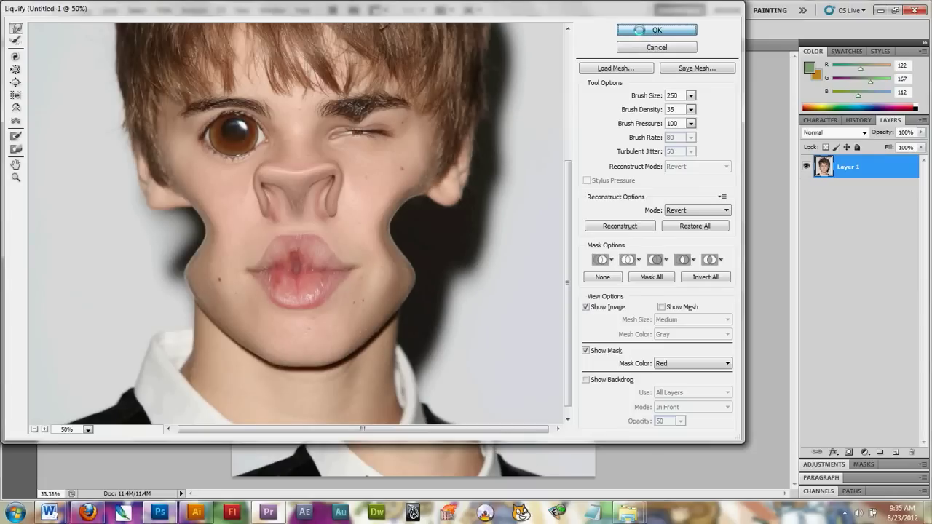